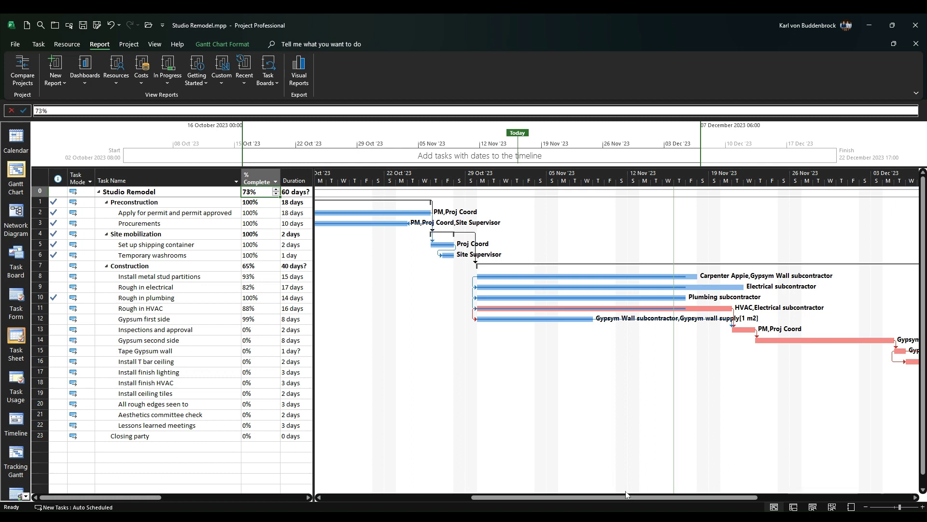
Open the Visual Reports templates and list the Resource Usage templates.
{"action": "left_click_drag", "start_coordinate": [623, 500], "coordinate": [525, 501]}
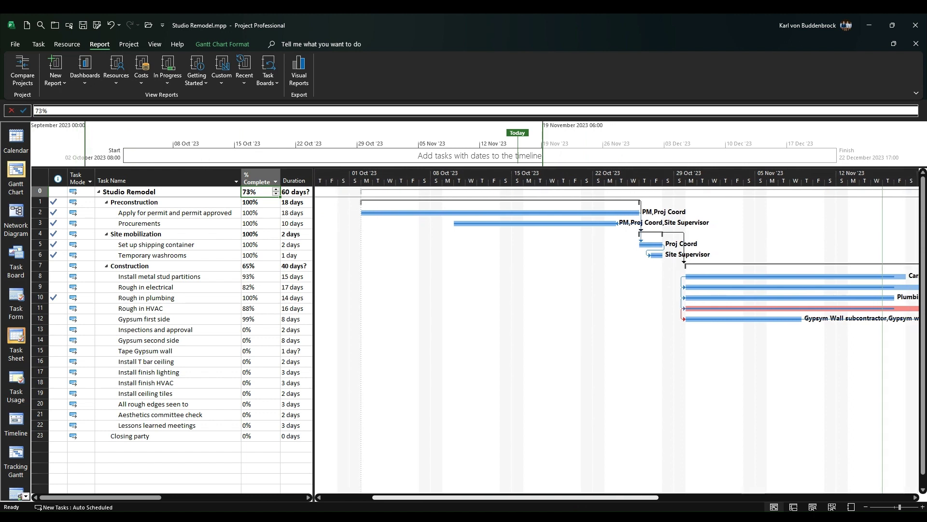
{"action": "left_click_drag", "start_coordinate": [525, 500], "coordinate": [629, 506]}
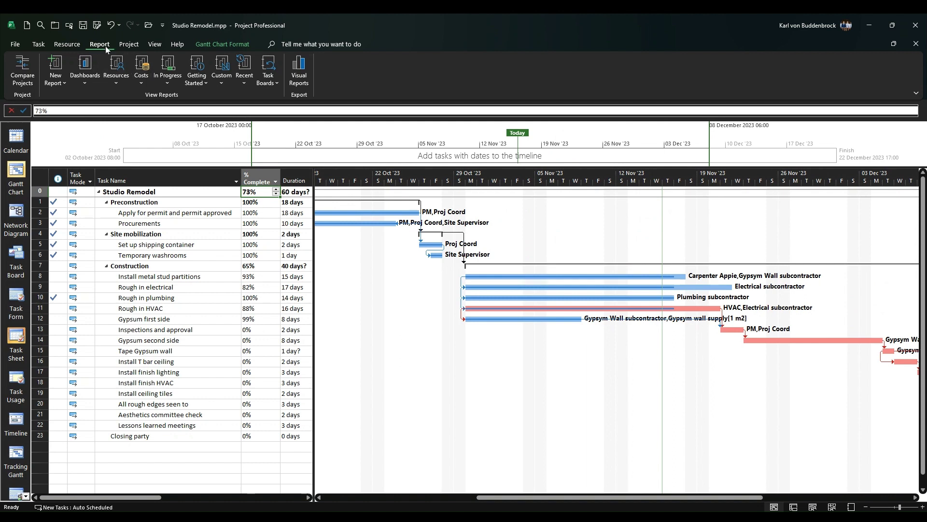
{"action": "left_click", "coordinate": [300, 68]}
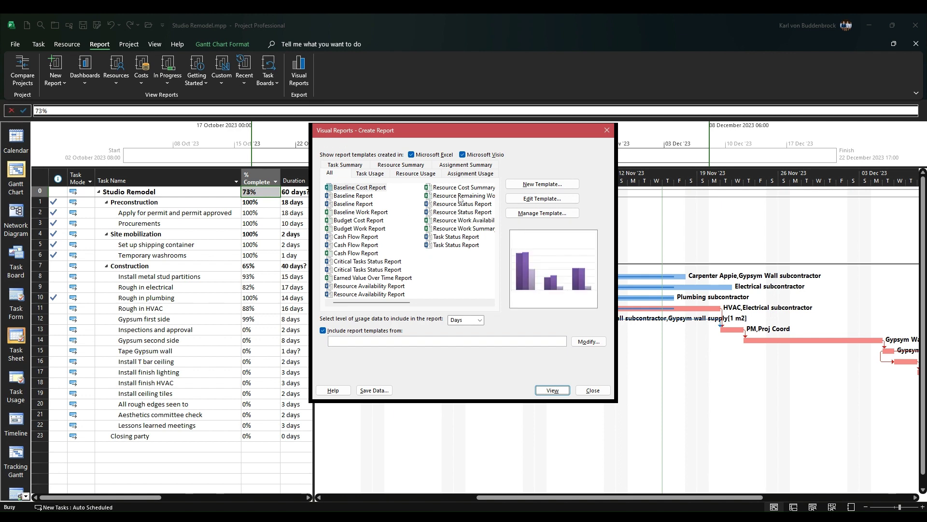
{"action": "left_click", "coordinate": [422, 175]}
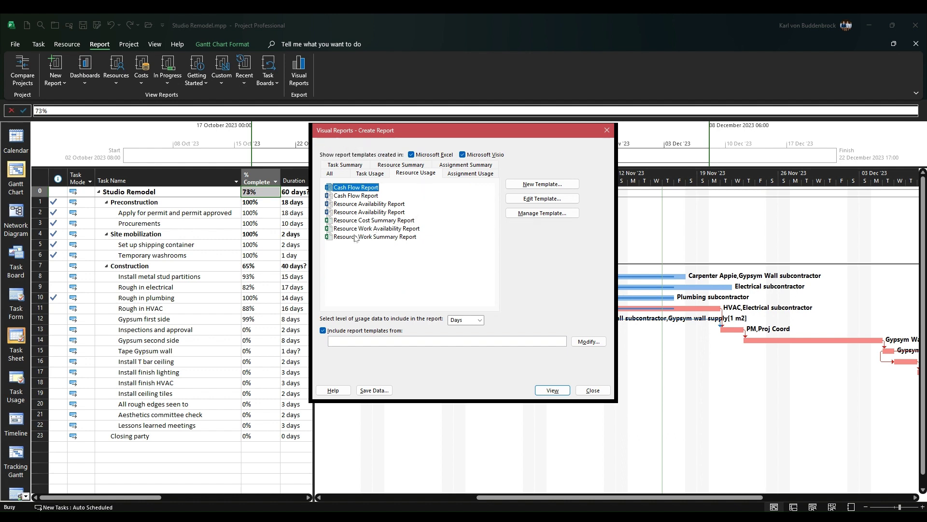
Preview the Resource Cost Summary, Resource Work Summary, Resource Availability and Cash Flow templates, then list Assignment Usage templates.
{"action": "left_click", "coordinate": [347, 221]}
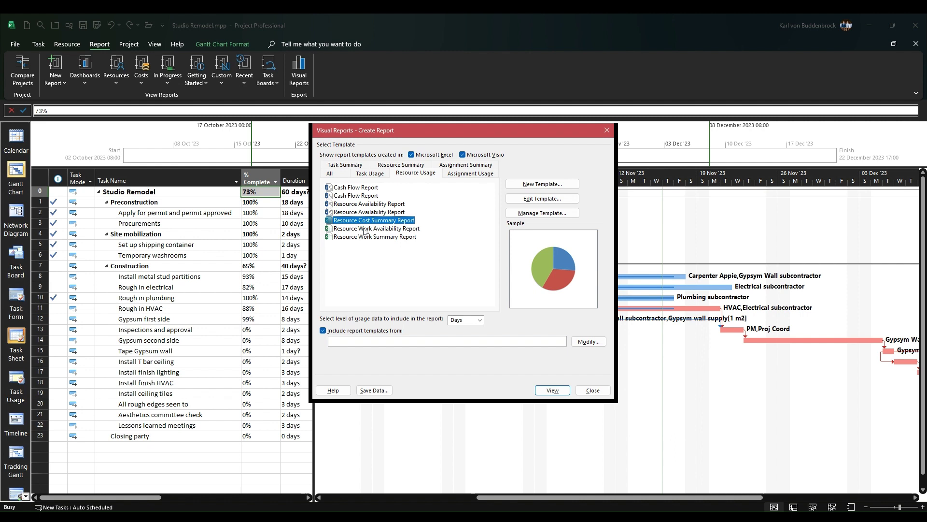
{"action": "left_click", "coordinate": [352, 237]}
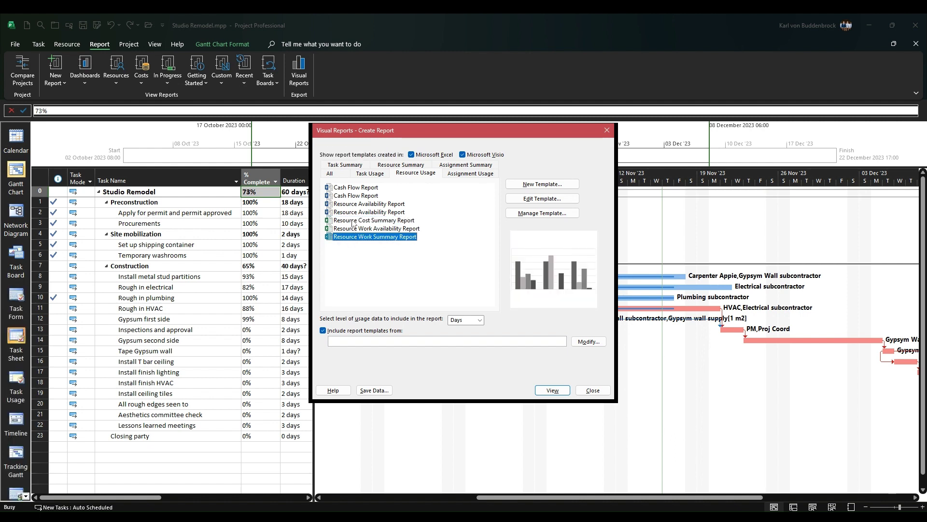
{"action": "left_click", "coordinate": [353, 221]}
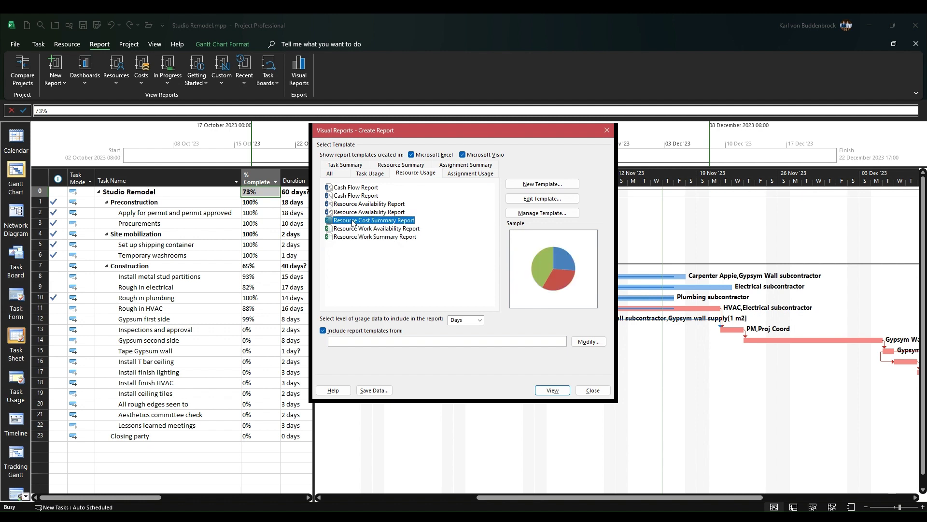
{"action": "left_click", "coordinate": [355, 205]}
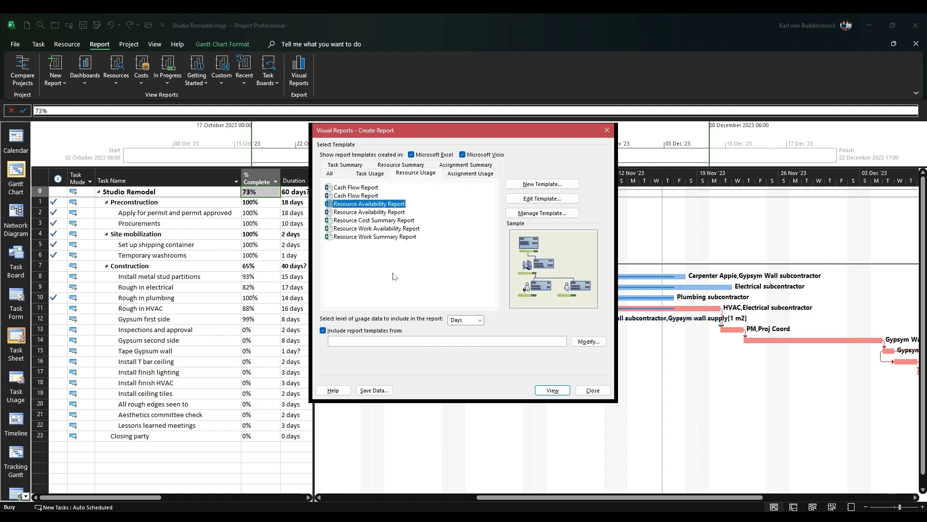
{"action": "left_click", "coordinate": [351, 195]}
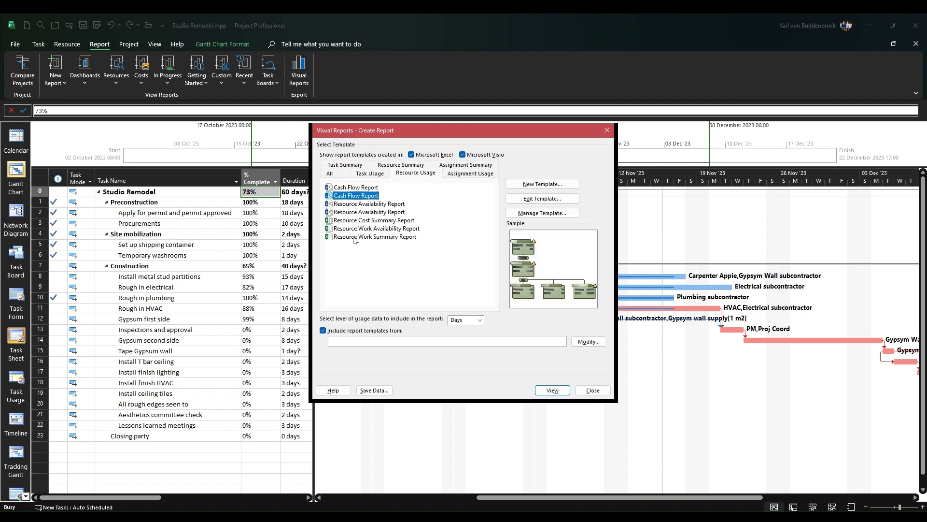
{"action": "left_click", "coordinate": [468, 175]}
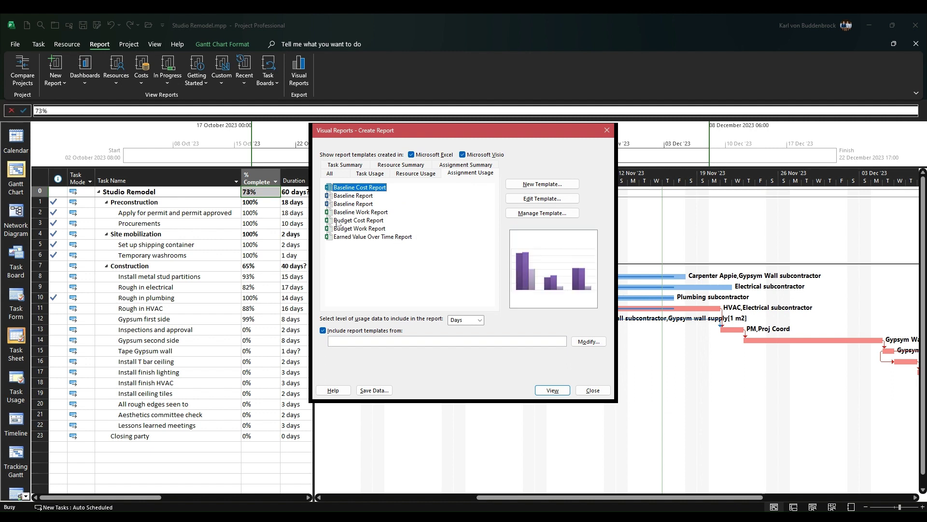
Preview the Budget Work and Earned Value Over Time templates, then generate the Budget Cost Report in Excel.
{"action": "left_click", "coordinate": [338, 221]}
{"action": "left_click", "coordinate": [351, 230]}
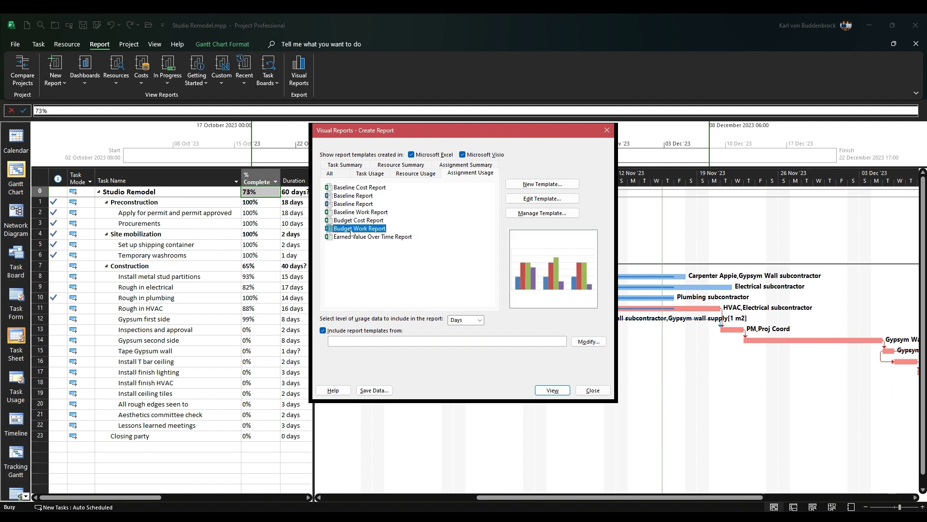
{"action": "left_click", "coordinate": [352, 238]}
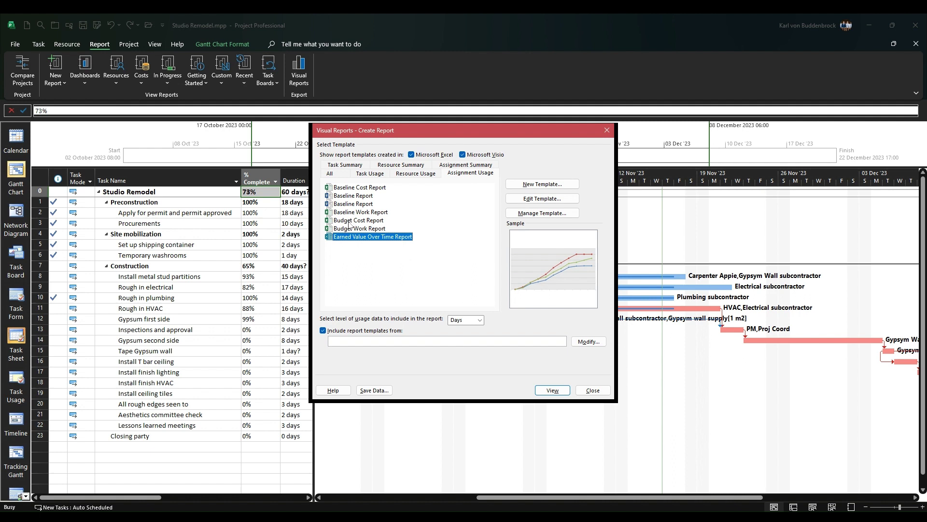
{"action": "left_click", "coordinate": [349, 221]}
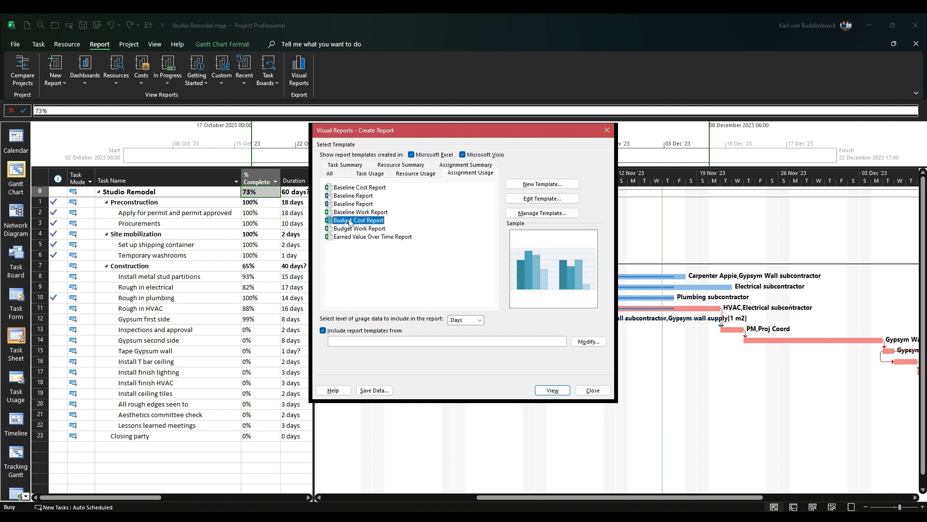
{"action": "left_click", "coordinate": [552, 389]}
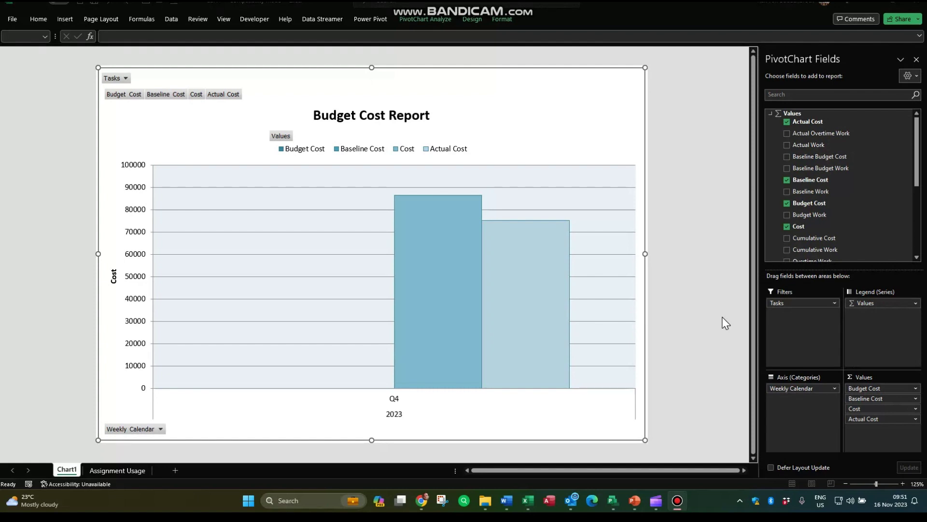
Change the Budget Cost Report chart type to 3-D Clustered Column.
{"action": "left_click", "coordinate": [477, 20]}
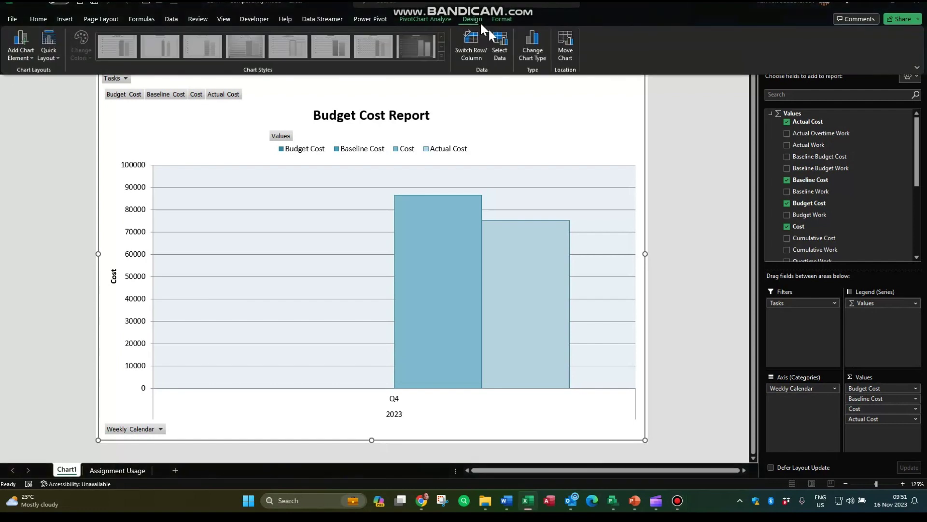
{"action": "left_click", "coordinate": [537, 46]}
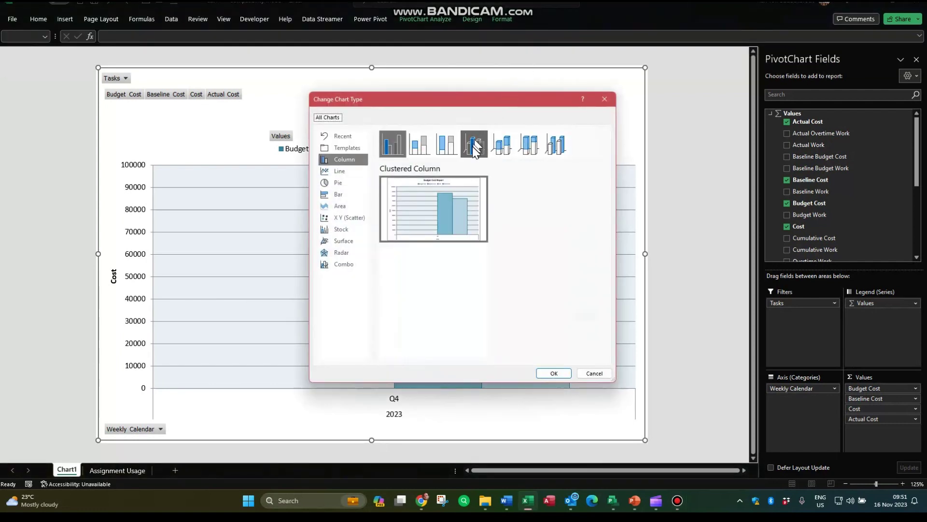
{"action": "left_click", "coordinate": [471, 150]}
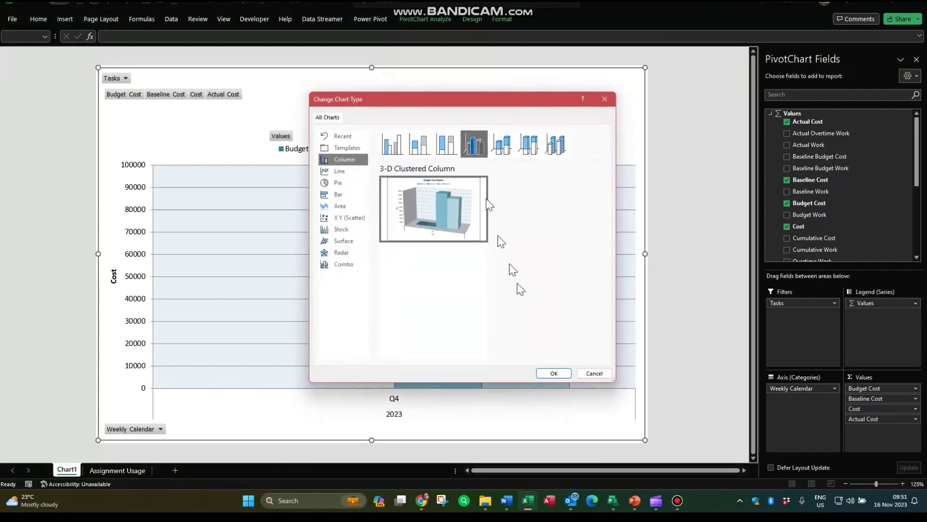
{"action": "left_click", "coordinate": [552, 373]}
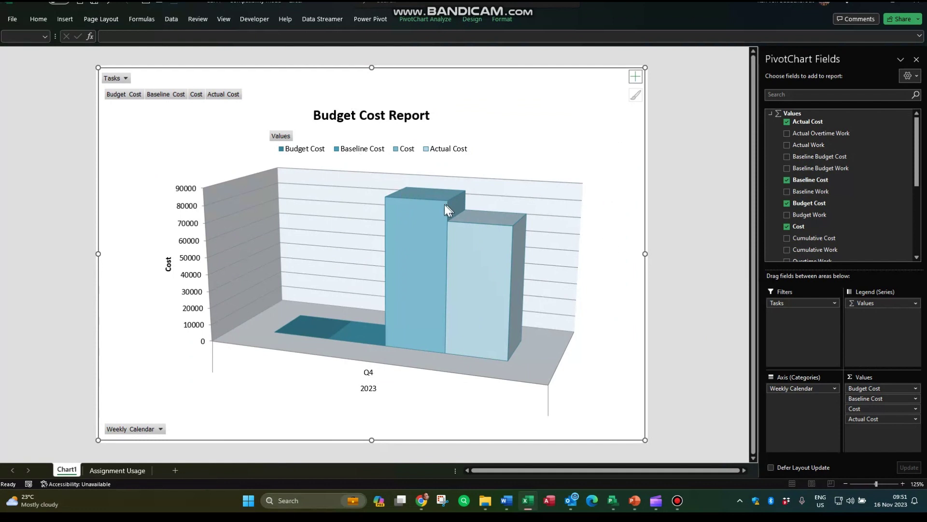
Add a data label showing 86400 to the Cost series column.
{"action": "mouse_move", "coordinate": [422, 193]}
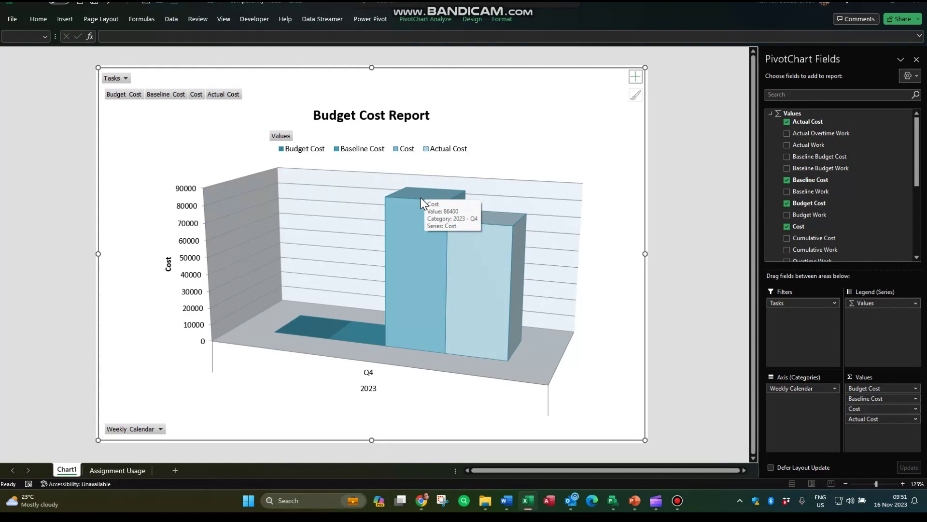
{"action": "left_click", "coordinate": [421, 199]}
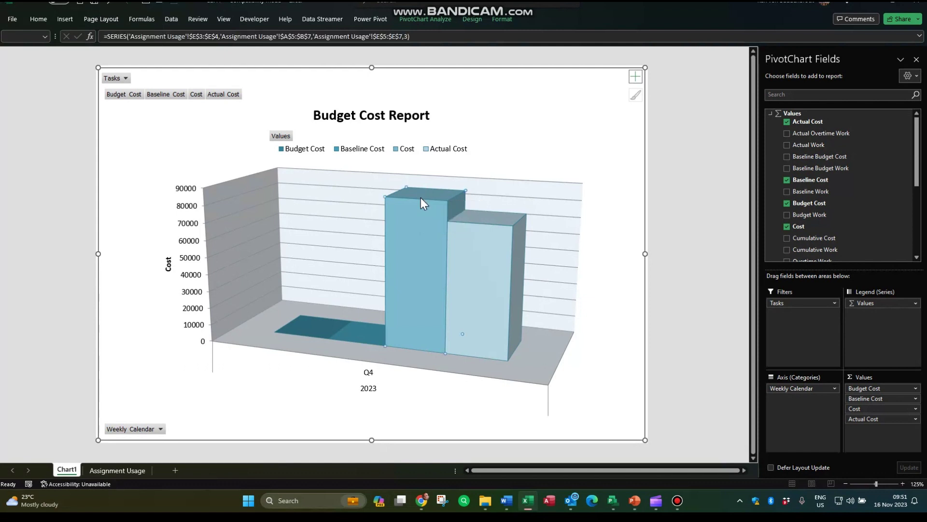
{"action": "left_click", "coordinate": [471, 19]}
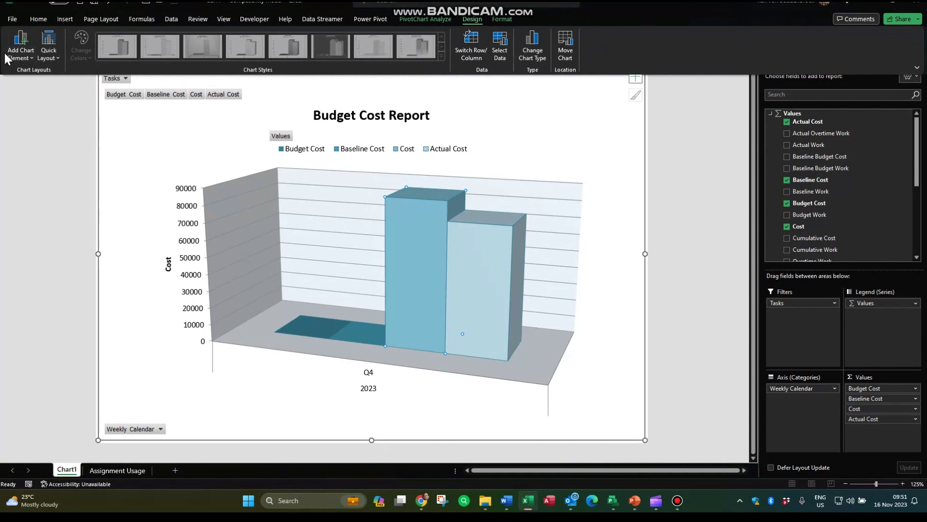
{"action": "left_click", "coordinate": [12, 53]}
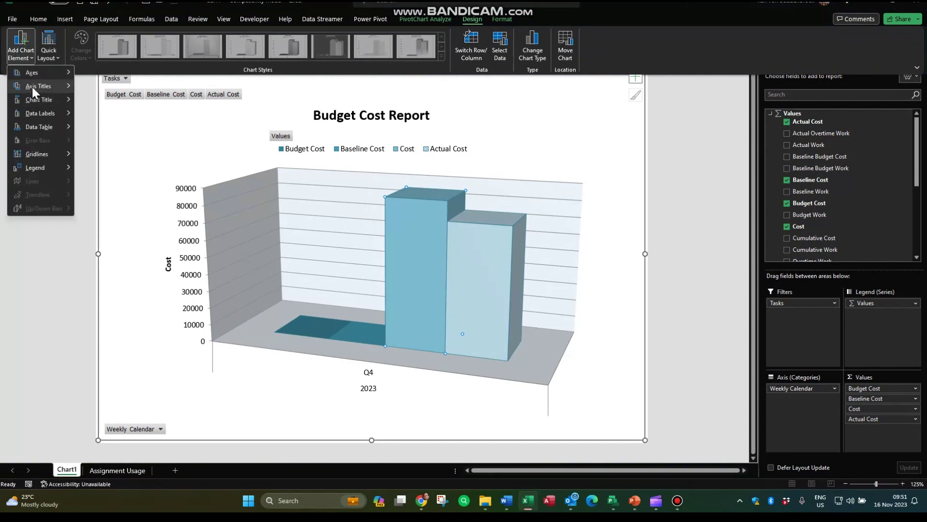
{"action": "mouse_move", "coordinate": [36, 117]}
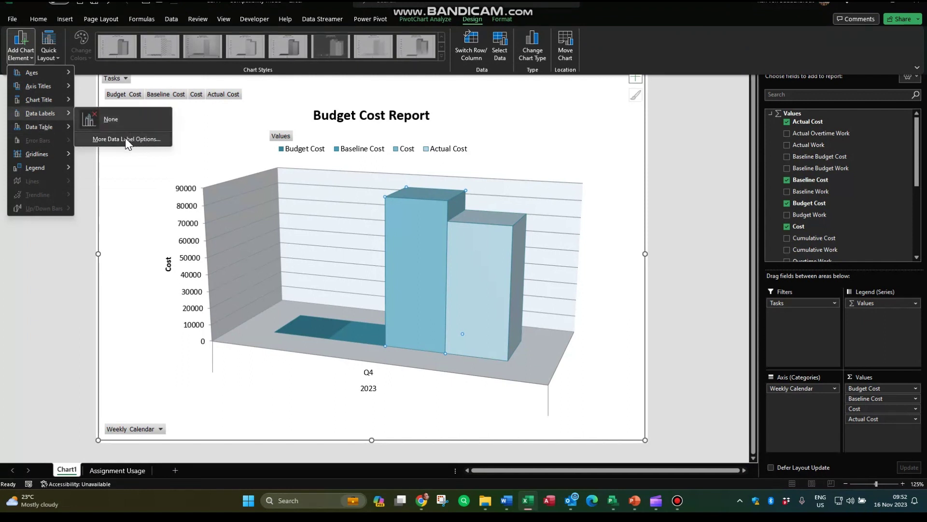
{"action": "left_click", "coordinate": [125, 139]}
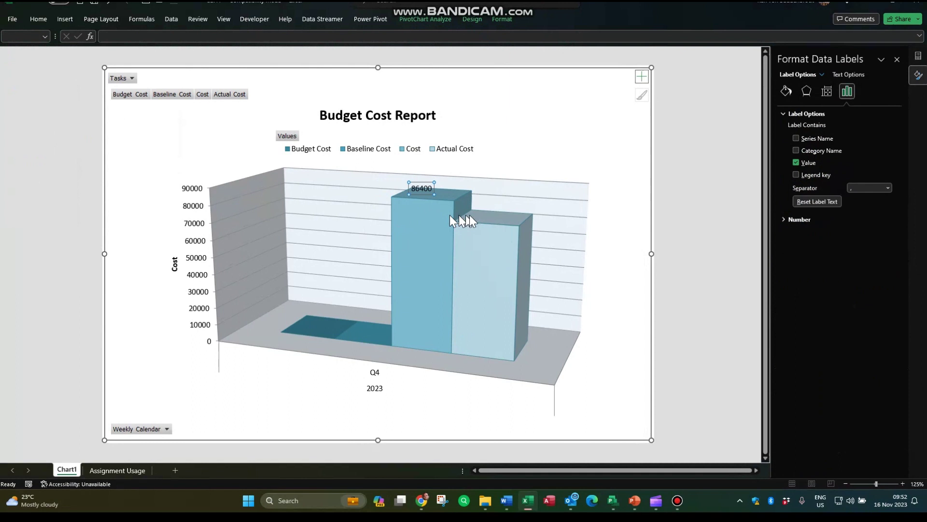
Add a data label showing 75240 to the Actual Cost series column.
{"action": "left_click", "coordinate": [480, 217]}
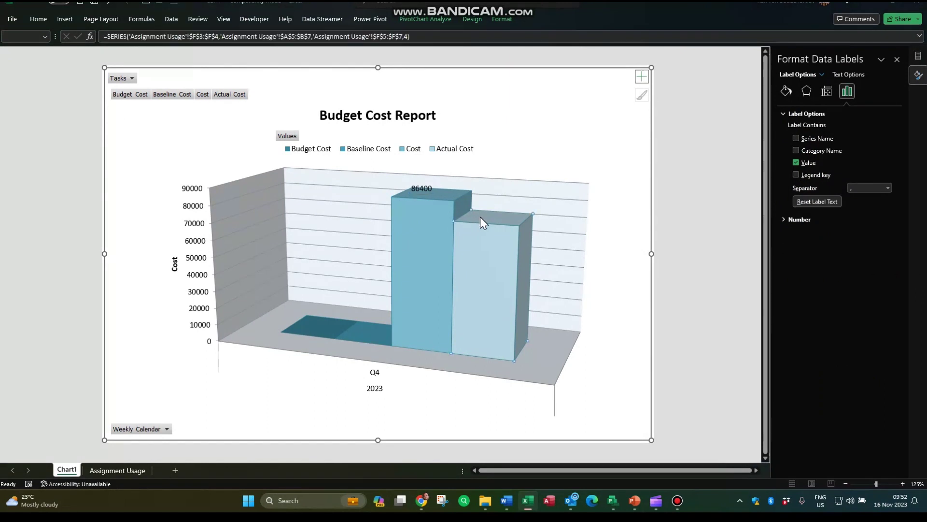
{"action": "left_click", "coordinate": [468, 25]}
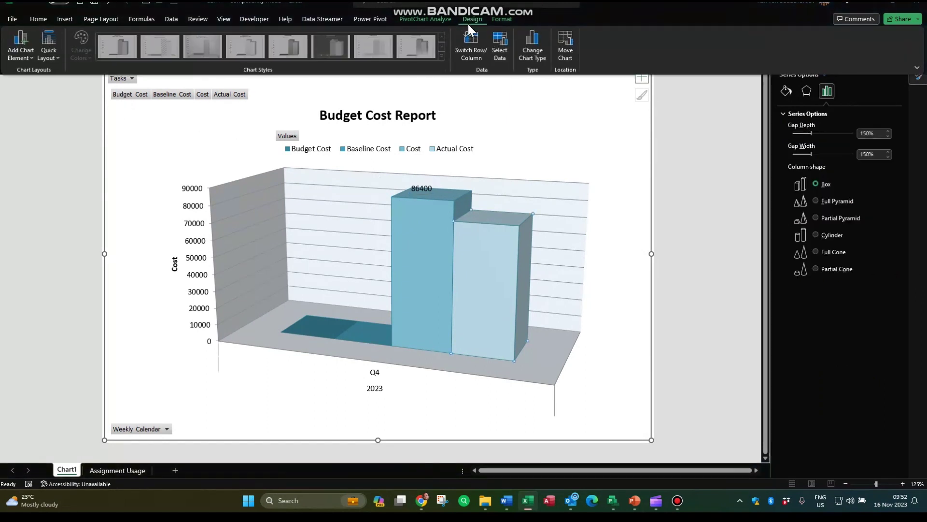
{"action": "left_click", "coordinate": [18, 54]}
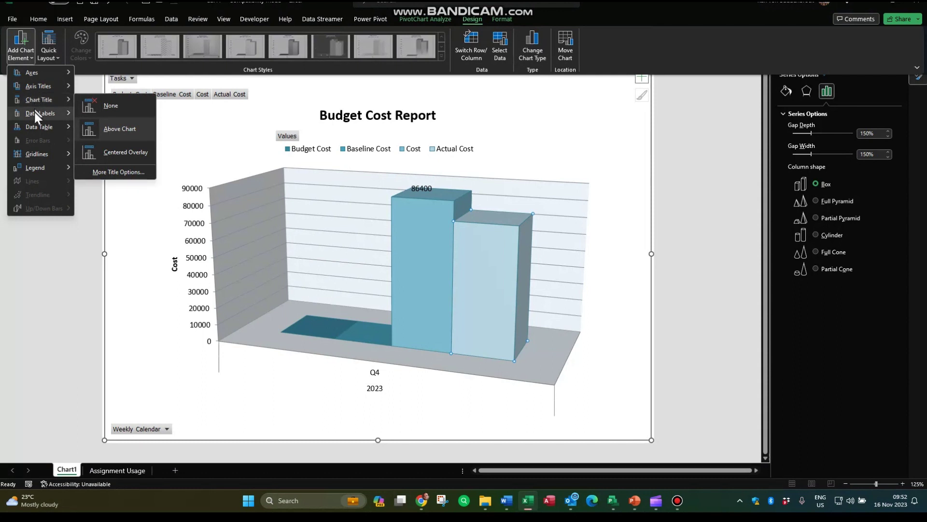
{"action": "mouse_move", "coordinate": [34, 111]}
{"action": "left_click", "coordinate": [114, 141]}
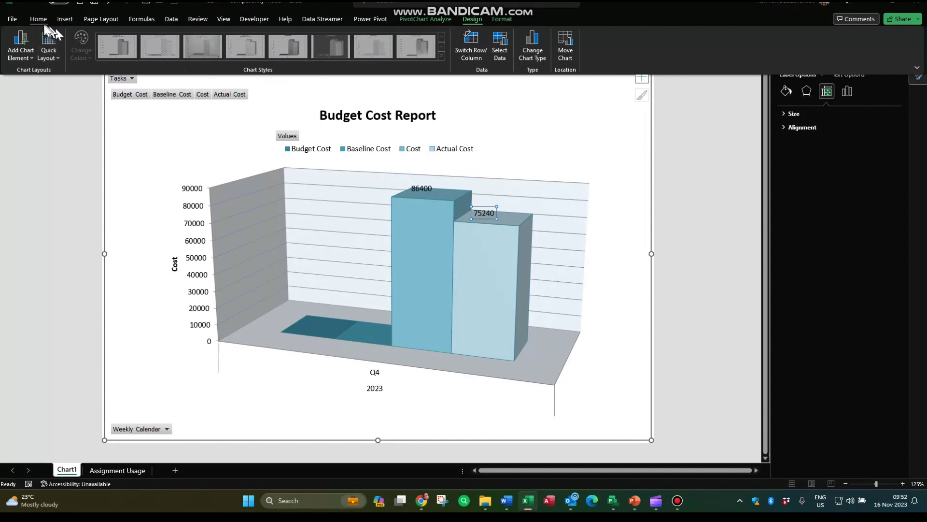
{"action": "left_click", "coordinate": [12, 19]}
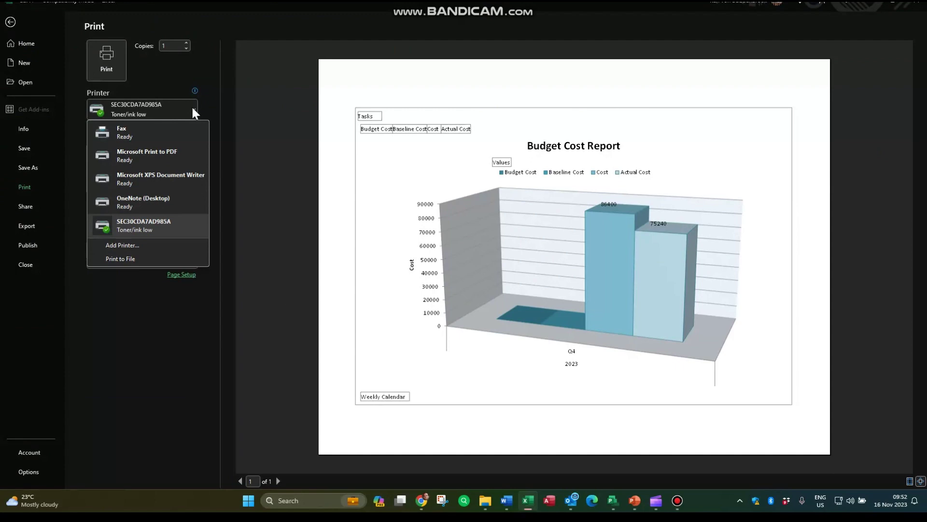
Print the chart with Microsoft Print to PDF, saving it to the Desktop as 'Budget Cost Report'.
{"action": "left_click", "coordinate": [143, 155]}
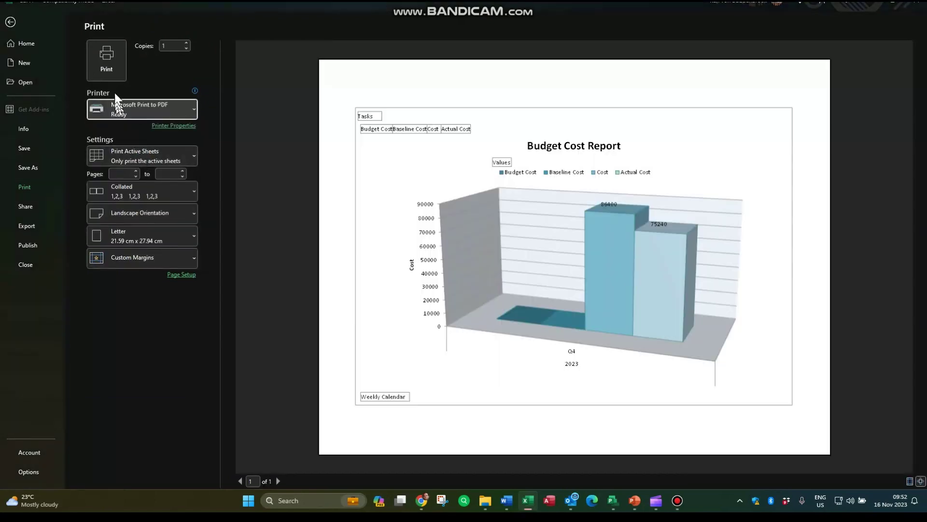
{"action": "left_click", "coordinate": [106, 66]}
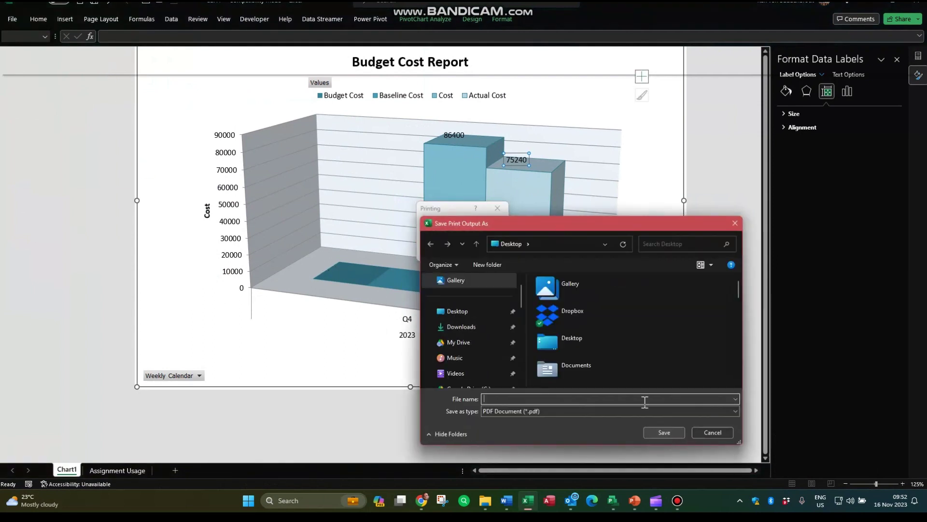
{"action": "left_click_drag", "start_coordinate": [563, 223], "coordinate": [500, 186]}
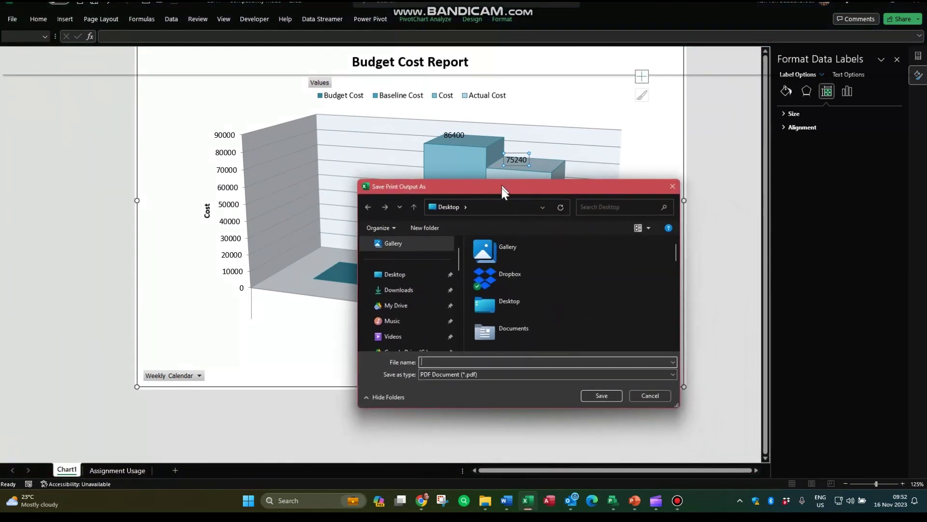
{"action": "left_click", "coordinate": [383, 275]}
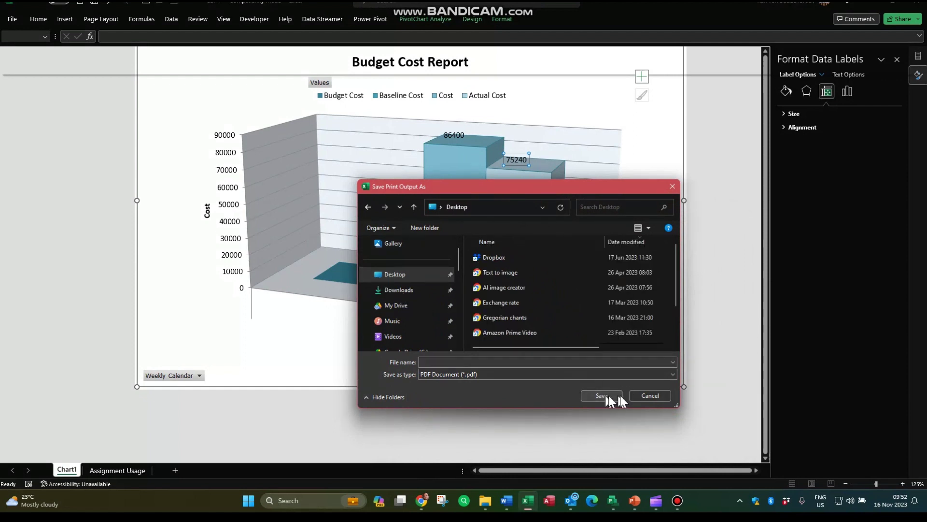
{"action": "left_click", "coordinate": [473, 362]}
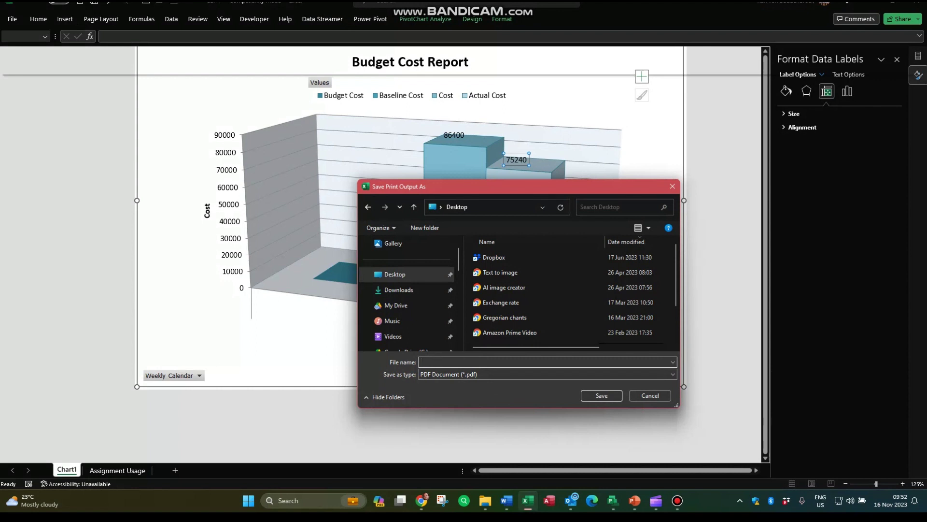
{"action": "type", "text": "Budget Cost Report"}
{"action": "left_click", "coordinate": [598, 398]}
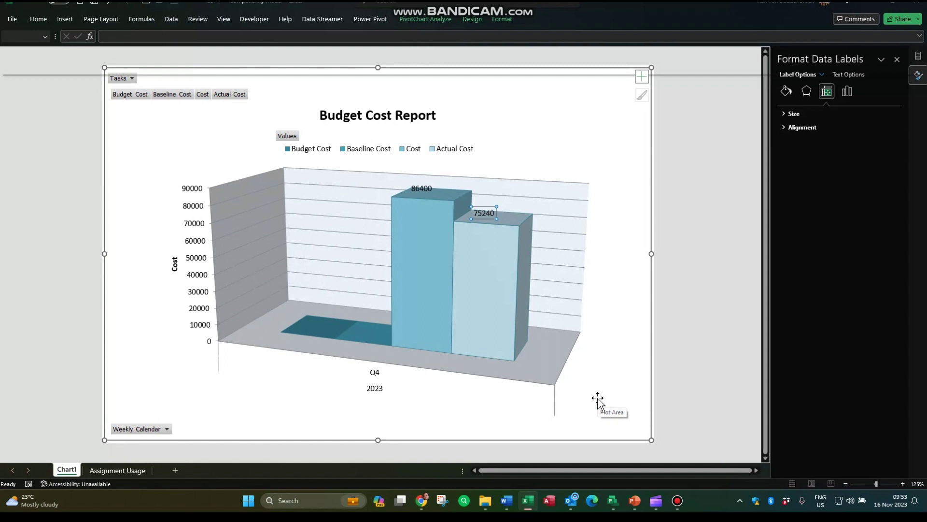
Reveal the desktop and scroll down through the Budget Cost Report PDF chart page.
{"action": "left_click", "coordinate": [924, 502]}
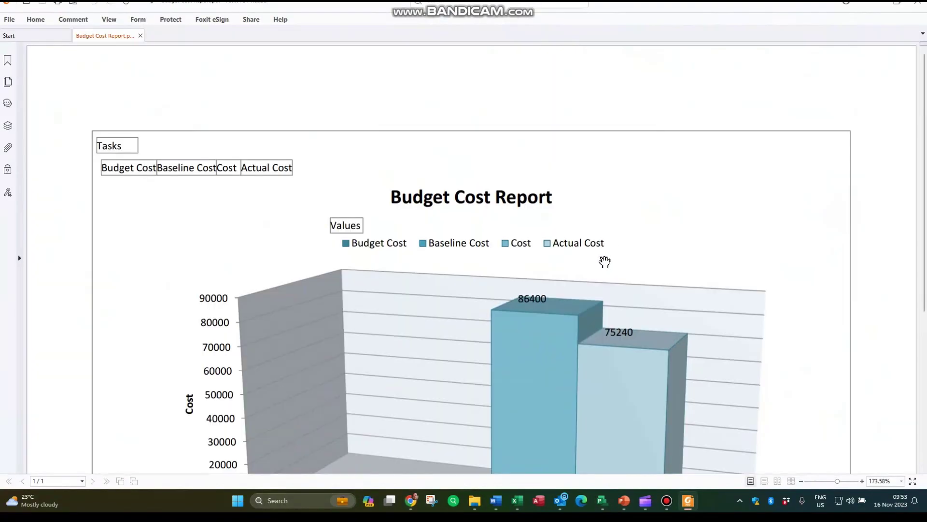
{"action": "scroll", "coordinate": [605, 262], "scroll_direction": "down", "scroll_amount": 5}
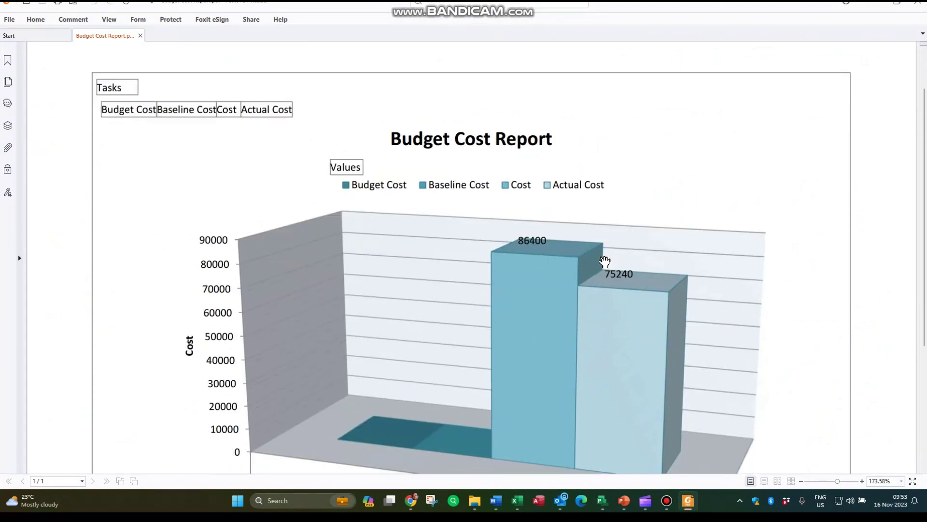
{"action": "scroll", "coordinate": [604, 262], "scroll_direction": "down", "scroll_amount": 3}
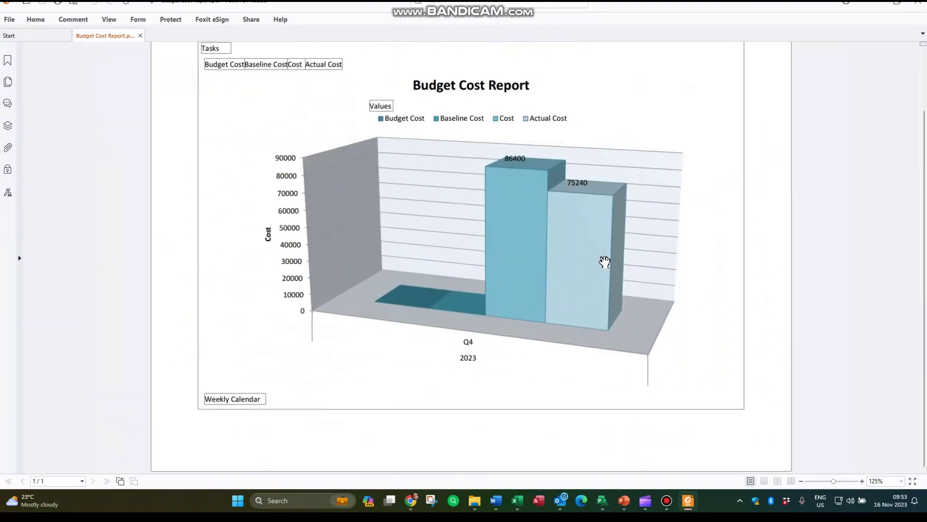